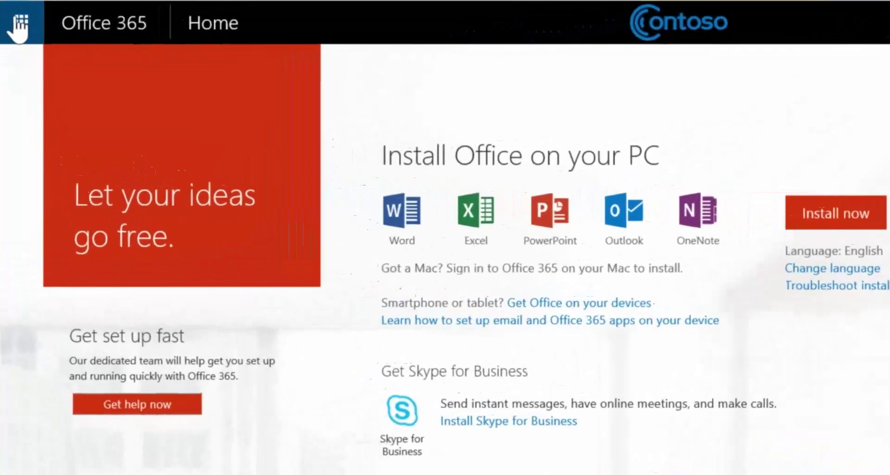
Step: Upload Budget summary, Contoso data, Contoso history and Contoso read from My Docs to OneDrive Documents
click(14, 49)
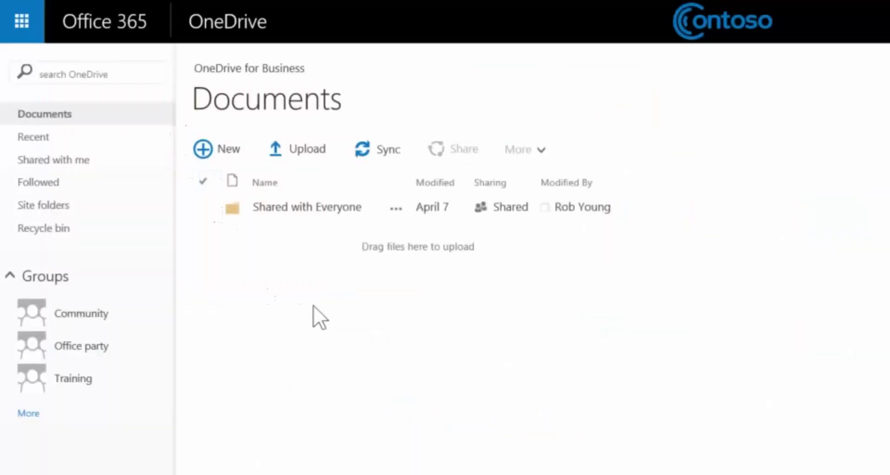
click(322, 153)
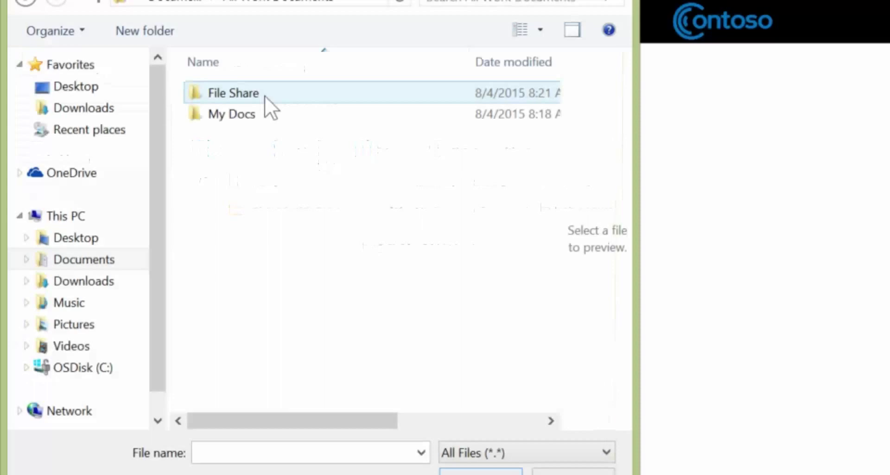
double_click(253, 114)
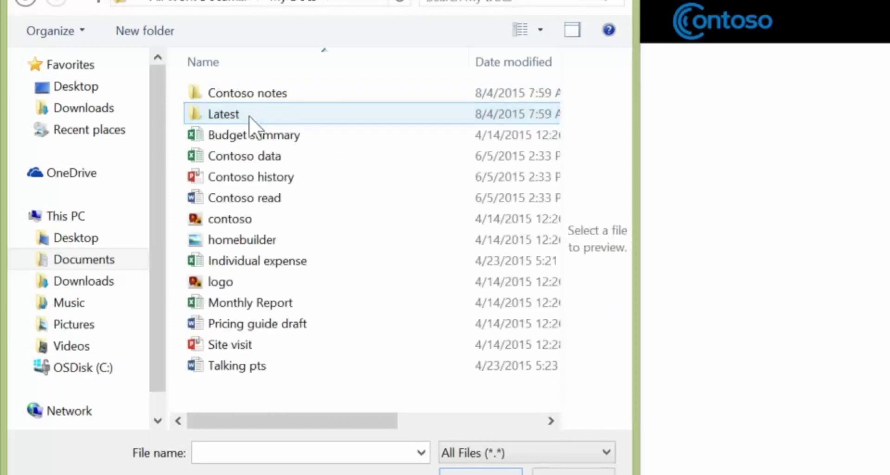
click(254, 132)
click(255, 132)
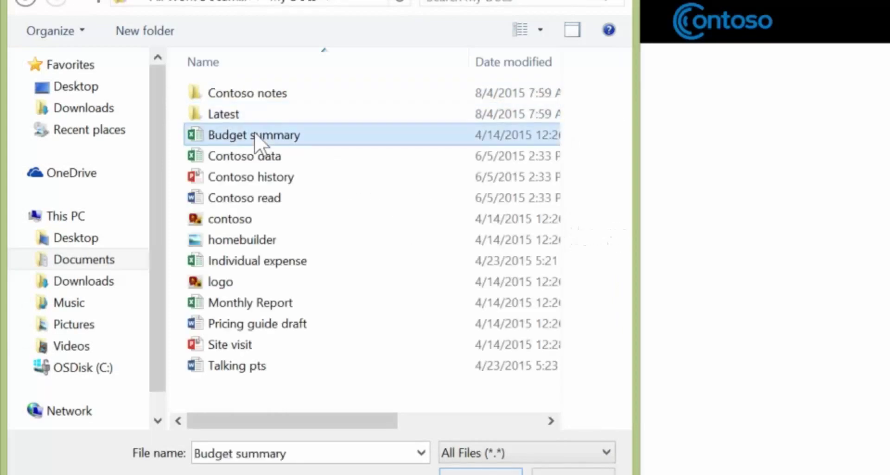
shift+click(245, 197)
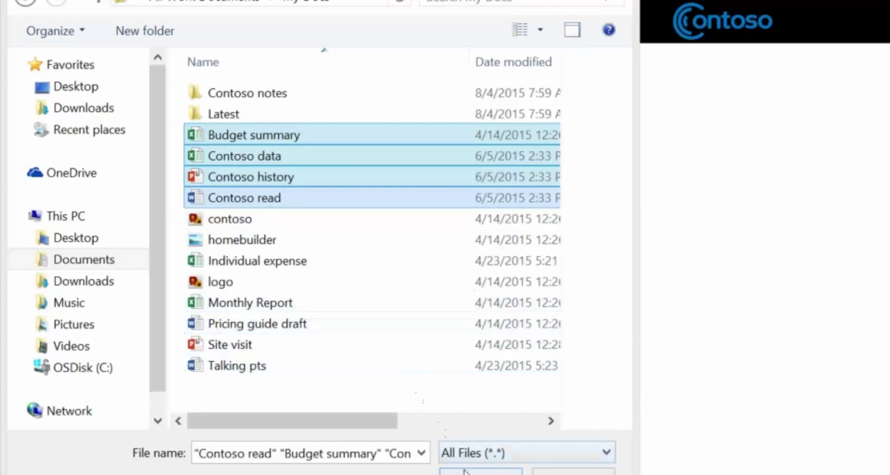
click(478, 472)
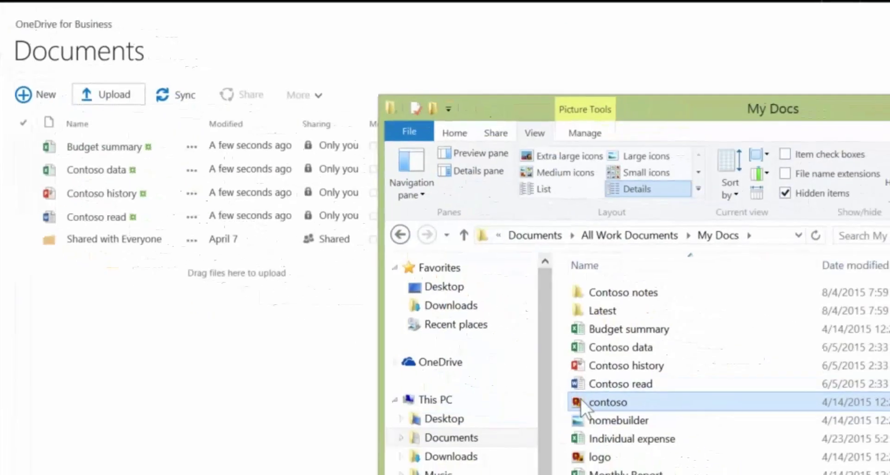
Step: Drag the remaining My Docs files, contoso through Talks, onto the OneDrive Documents page
shift+click(603, 472)
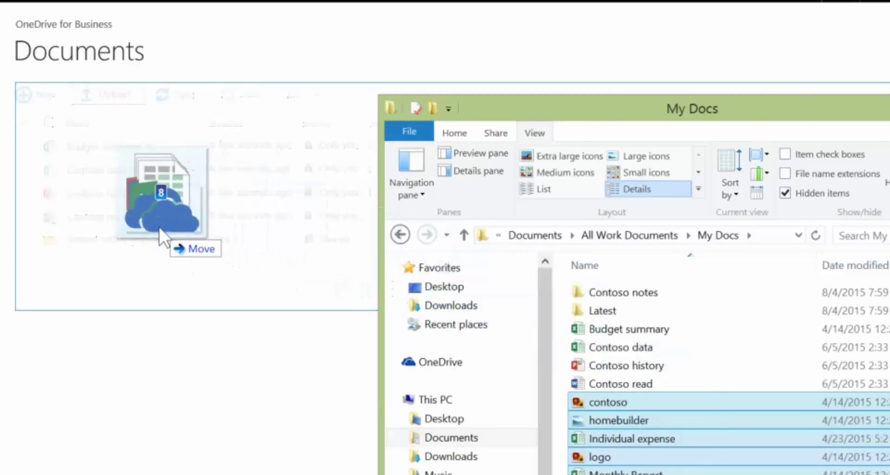
drag(720, 457, 159, 227)
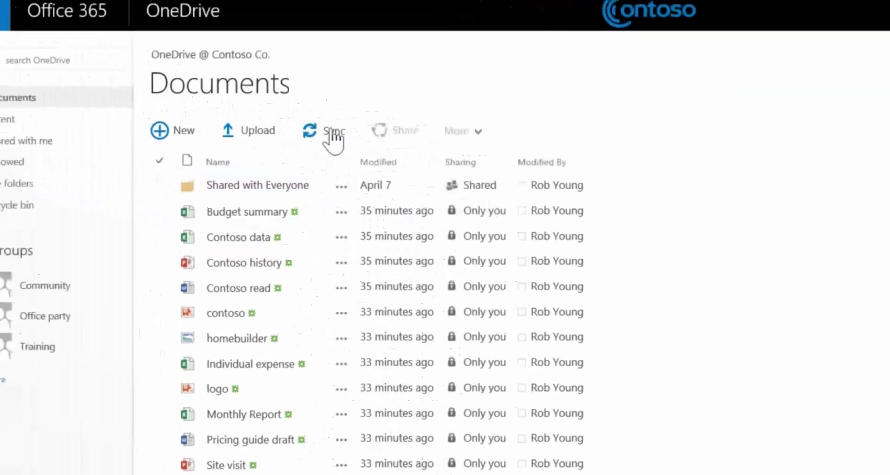
Step: Sync the OneDrive Documents library to this PC and show the local synced files
click(371, 142)
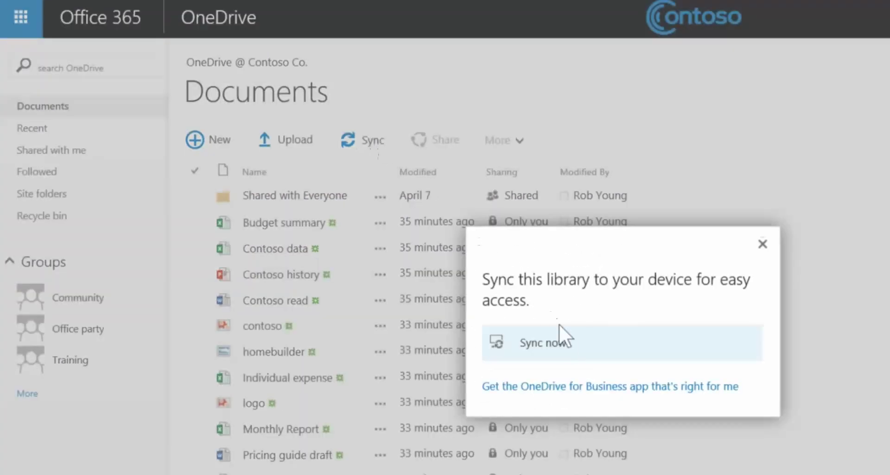
click(561, 346)
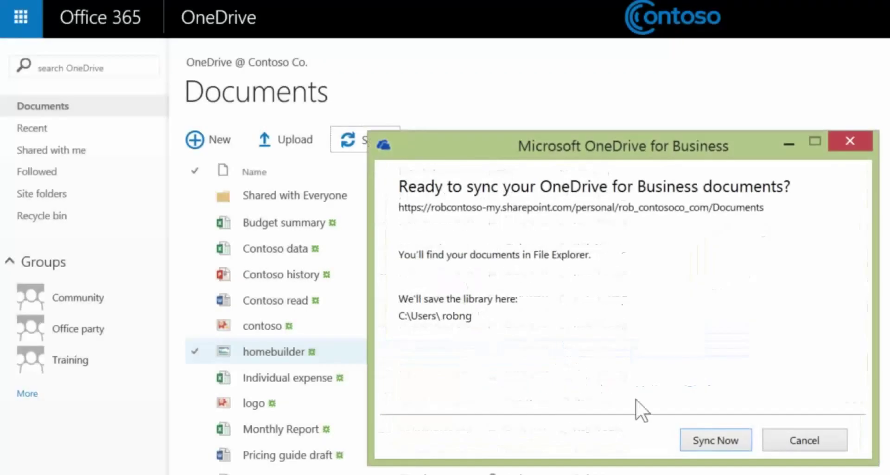
click(721, 441)
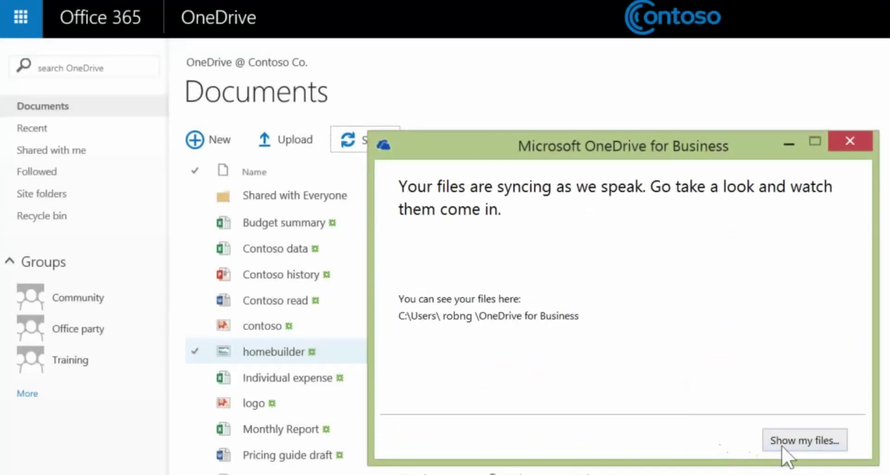
click(793, 440)
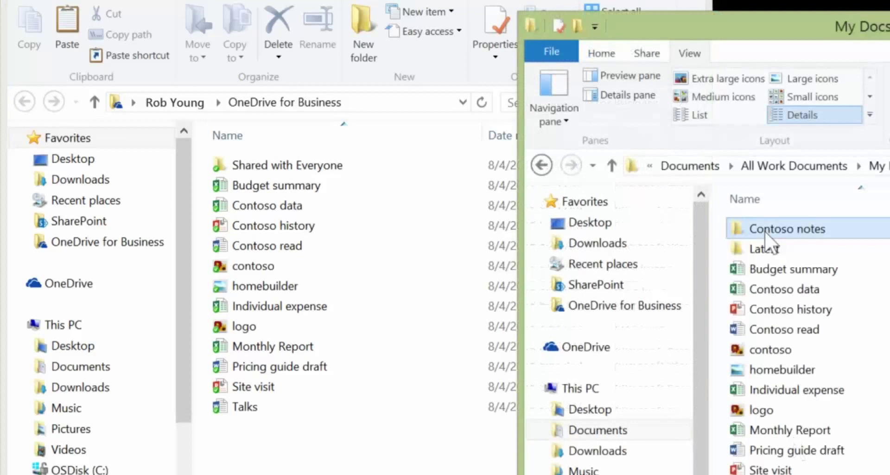
Step: Drag the Contoso notes and Latest folders into the synced OneDrive for Business folder
ctrl+click(762, 251)
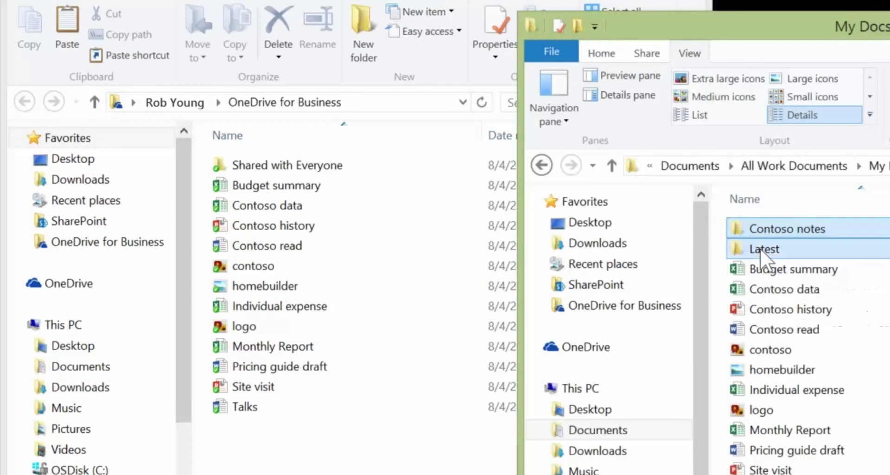
mouse_move(761, 259)
mouse_down()
mouse_move(287, 311)
mouse_move(284, 298)
mouse_up()
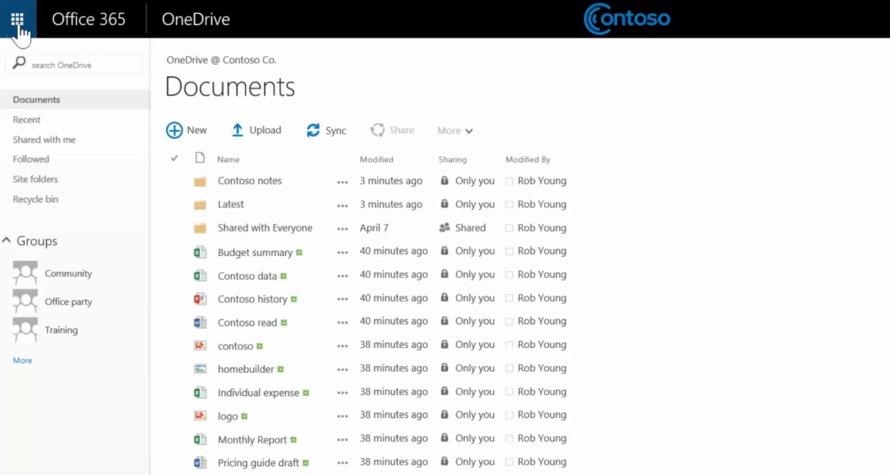
Step: Go to the Contoso internal team site through the app launcher's Sites page
click(14, 25)
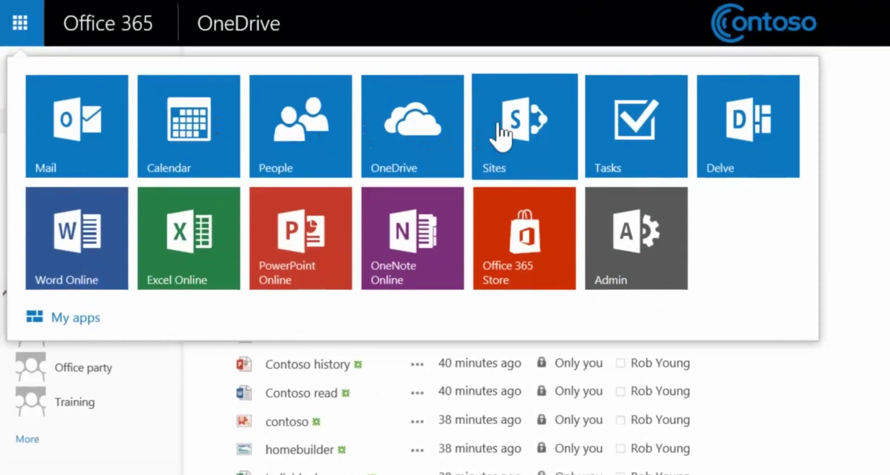
click(503, 127)
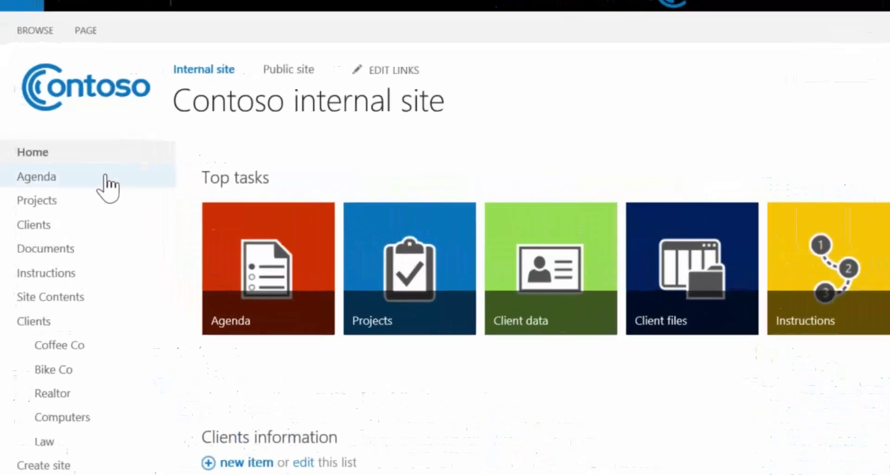
Step: Upload the 2012 and 2015 Pricing Guidelines, then drop all File Share files into Documents
click(63, 274)
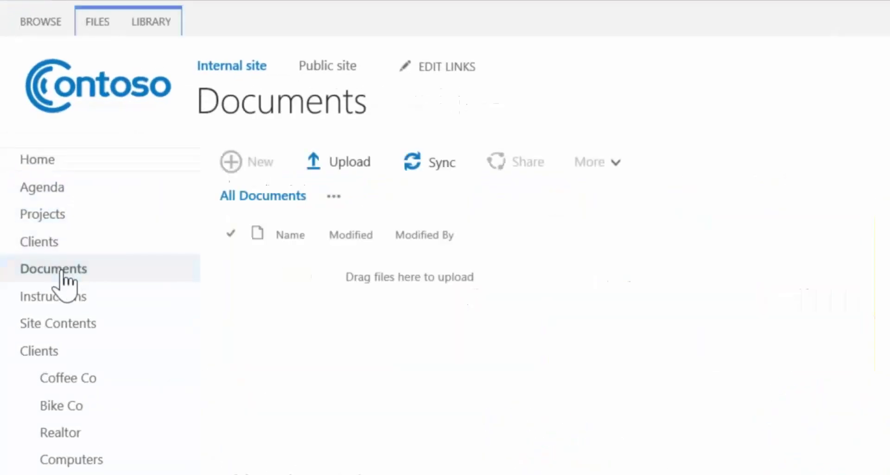
click(353, 166)
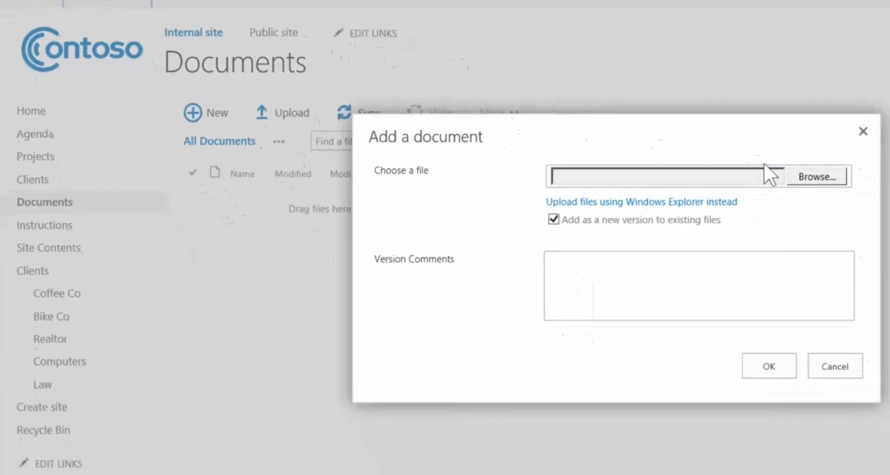
click(811, 179)
click(278, 119)
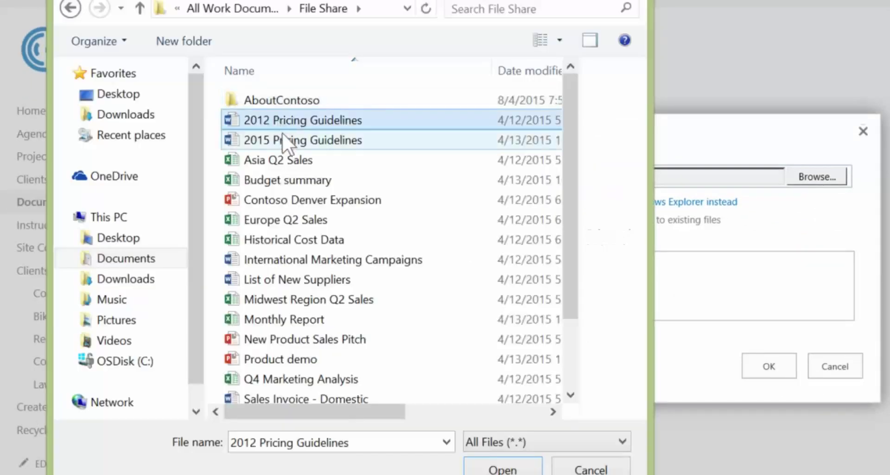
ctrl+click(296, 139)
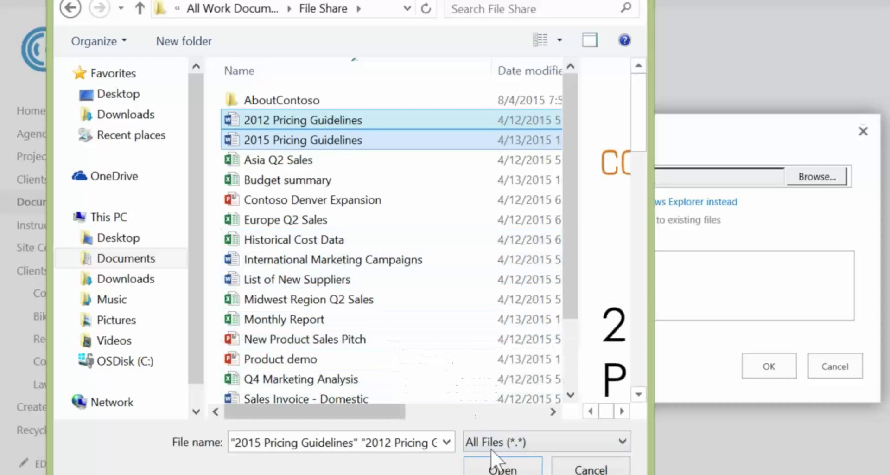
click(500, 467)
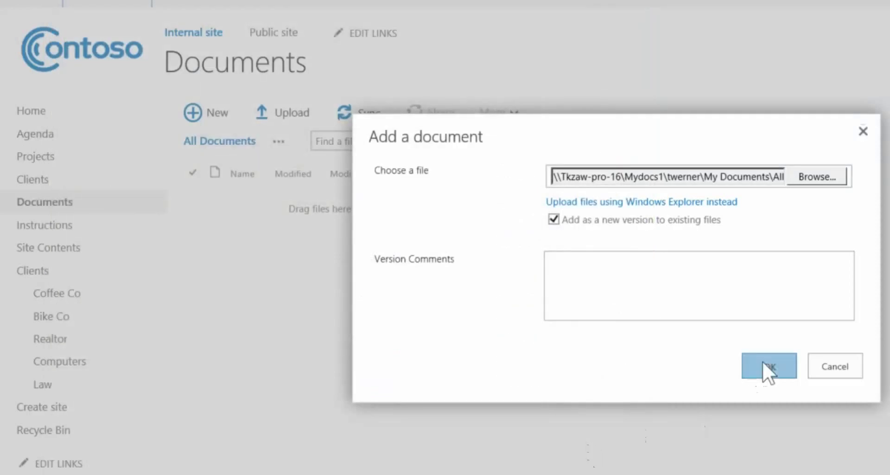
click(768, 367)
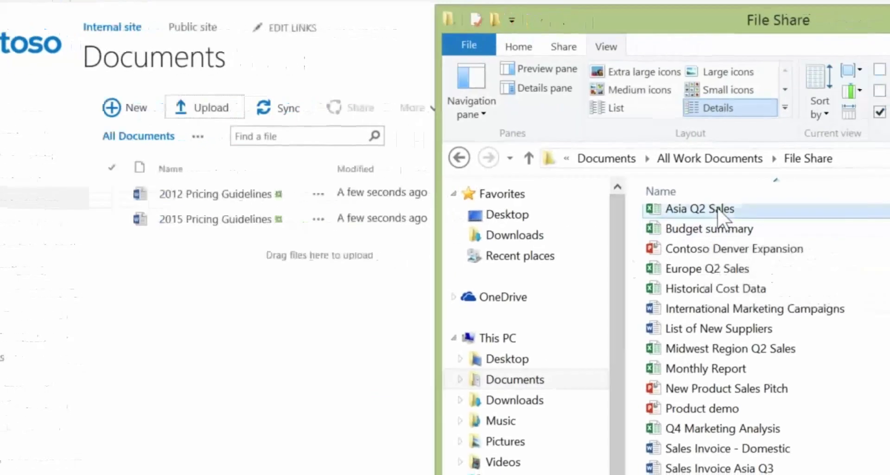
key(ctrl+a)
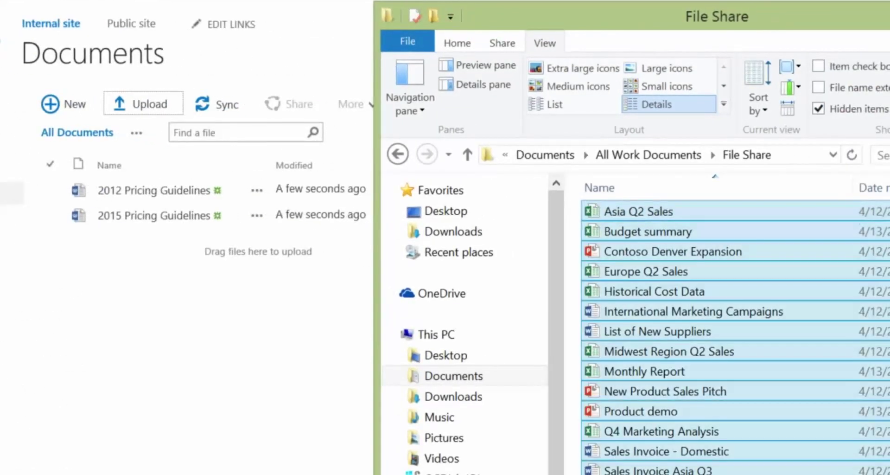
mouse_move(727, 401)
mouse_down()
mouse_move(176, 242)
mouse_move(153, 225)
mouse_up()
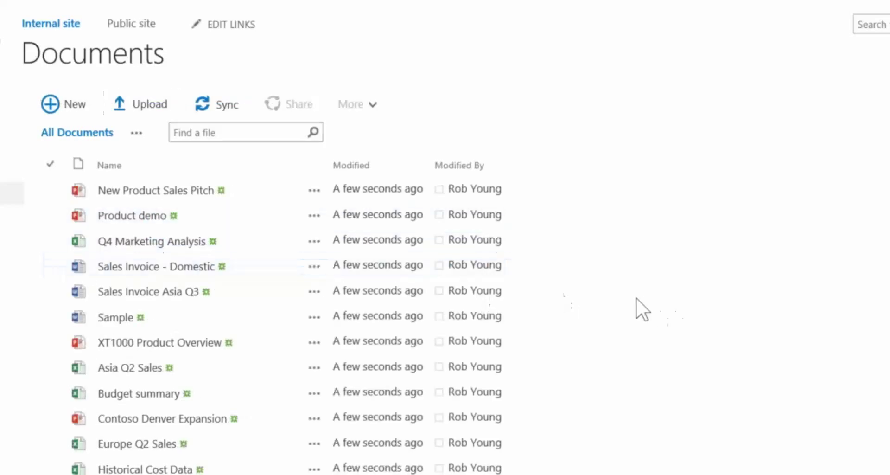
Step: Sync the Contoso internal site's Documents library to a local folder on this PC
click(219, 105)
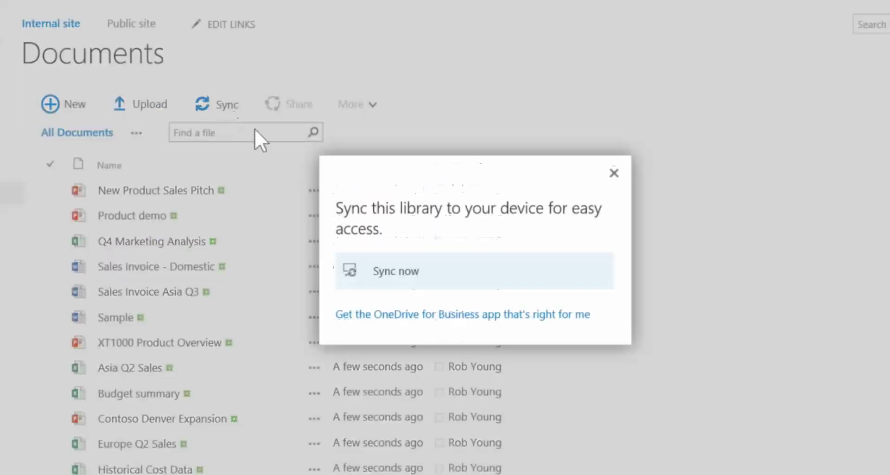
click(408, 273)
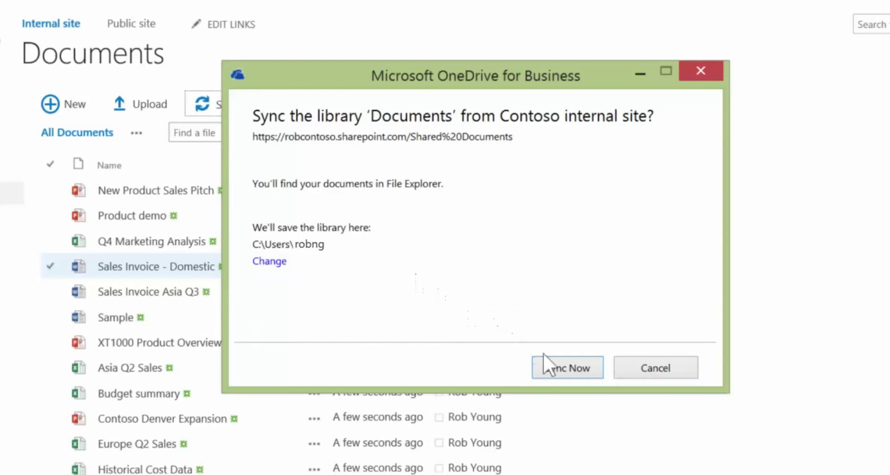
click(550, 365)
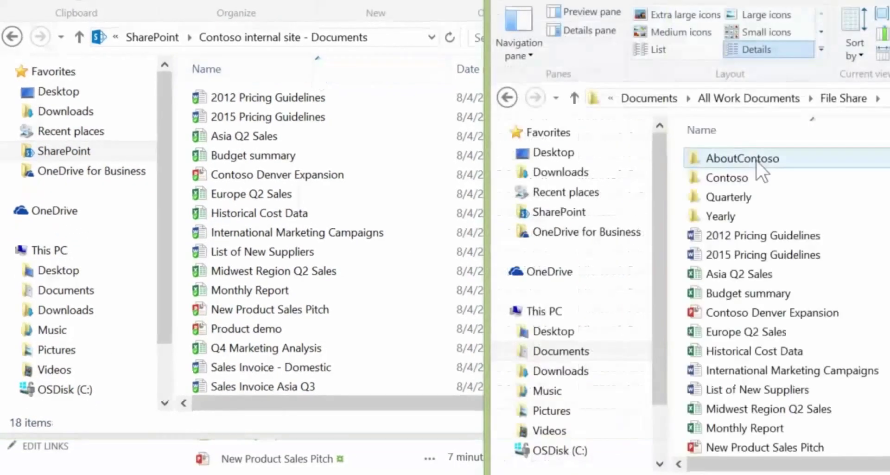
Step: Drag the AboutContoso, Contoso, Quarterly and Yearly folders into the synced site Documents folder
shift+click(738, 216)
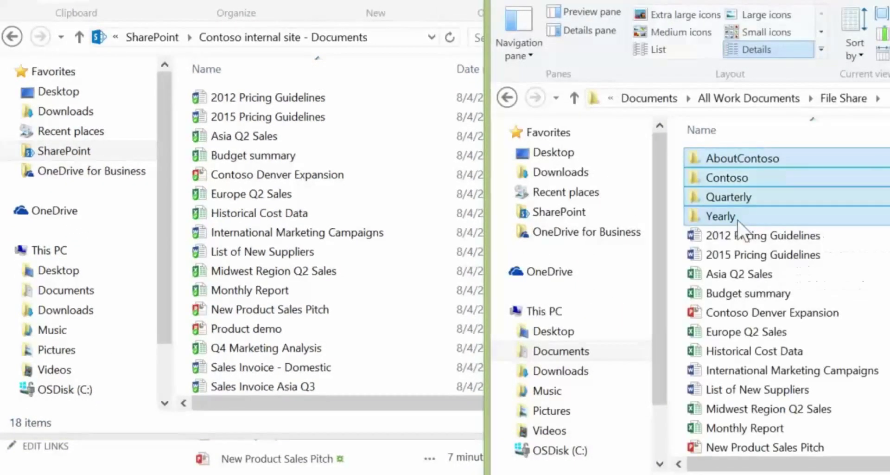
drag(774, 215, 285, 273)
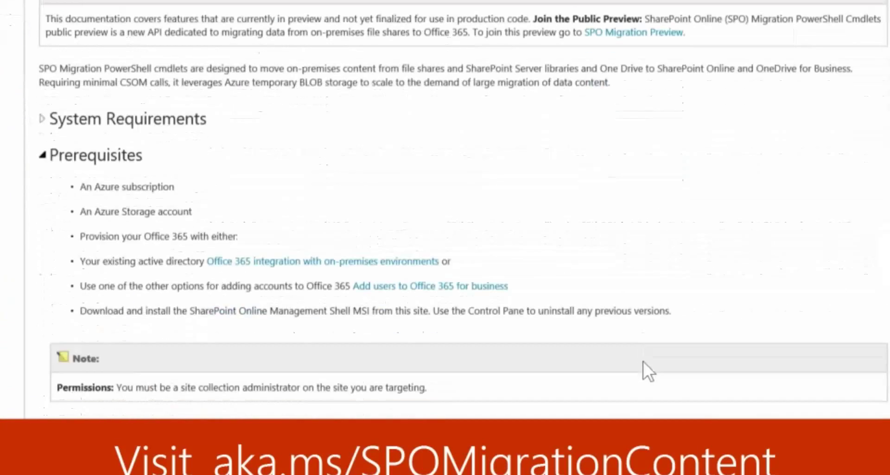
Step: Scroll the SPO Migration guide down to Step 1: Determine your locations and credentials
scroll(647, 360, down, 4)
scroll(651, 354, down, 2)
scroll(653, 353, down, 3)
scroll(653, 352, down, 1)
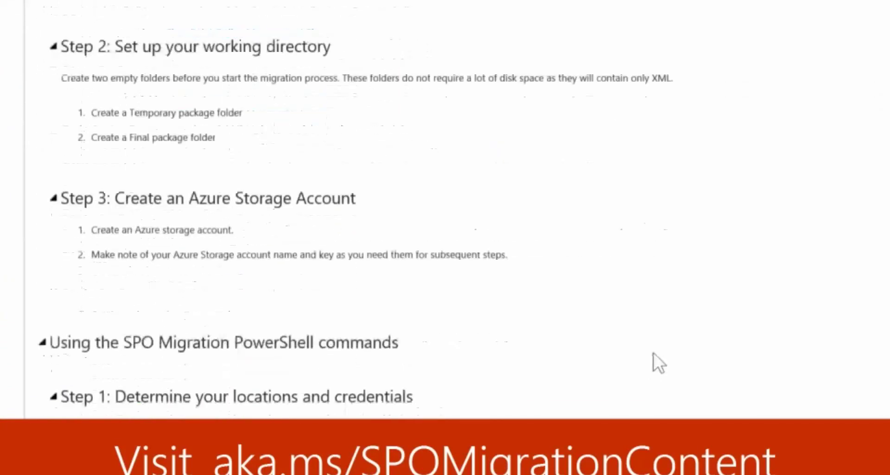
scroll(654, 351, down, 5)
scroll(659, 347, down, 1)
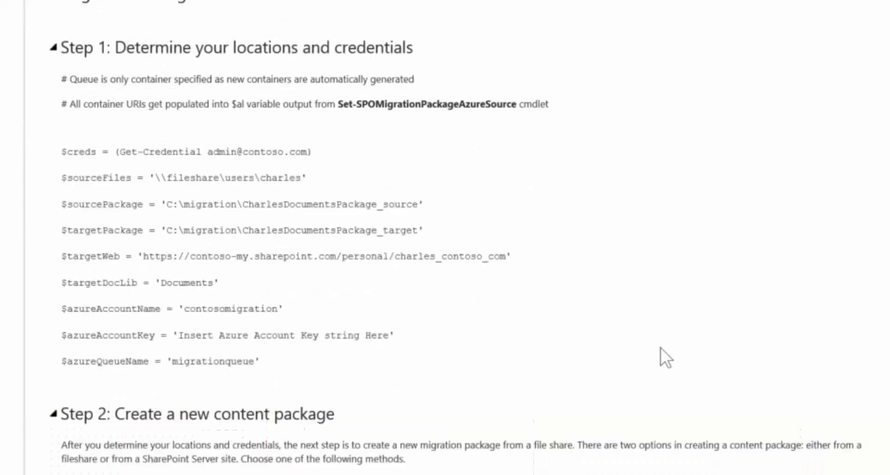